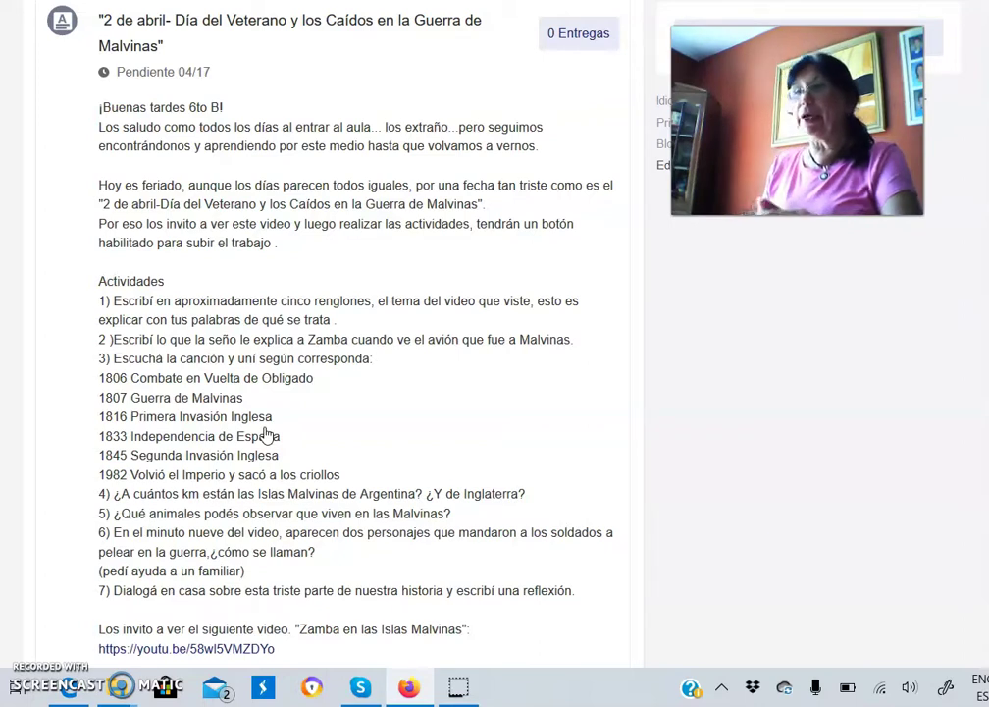
Review the "2 de abril- Día del Veterano y los Caídos en la Guerra de Malvinas" assignment post, including its submissions area and activities
scroll(267, 435, "up", 3)
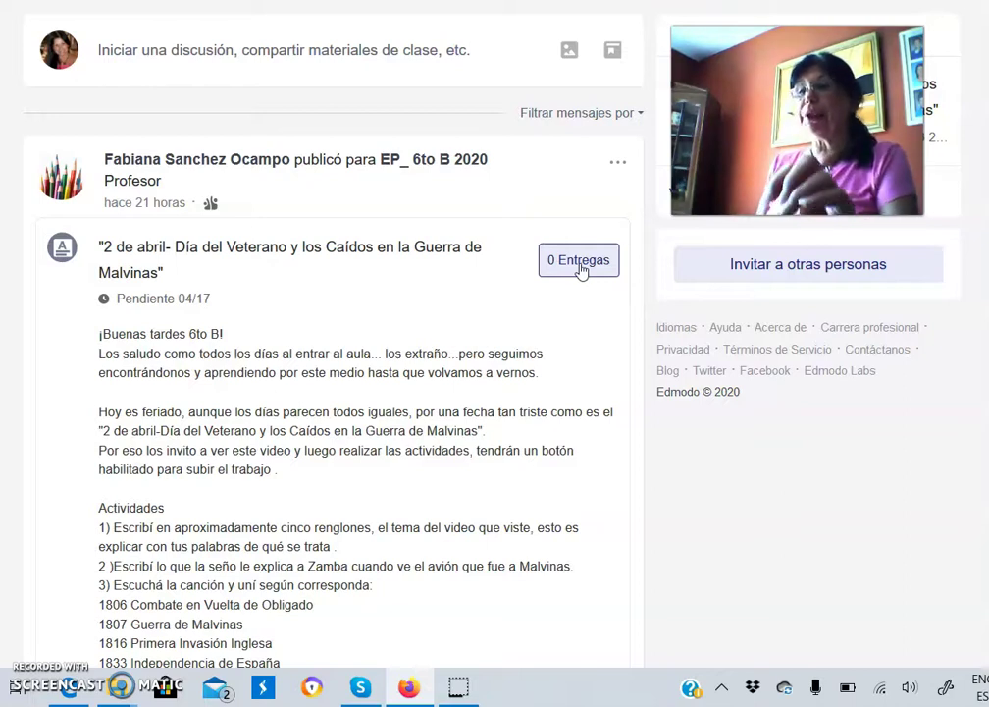
scroll(519, 280, "down", 4)
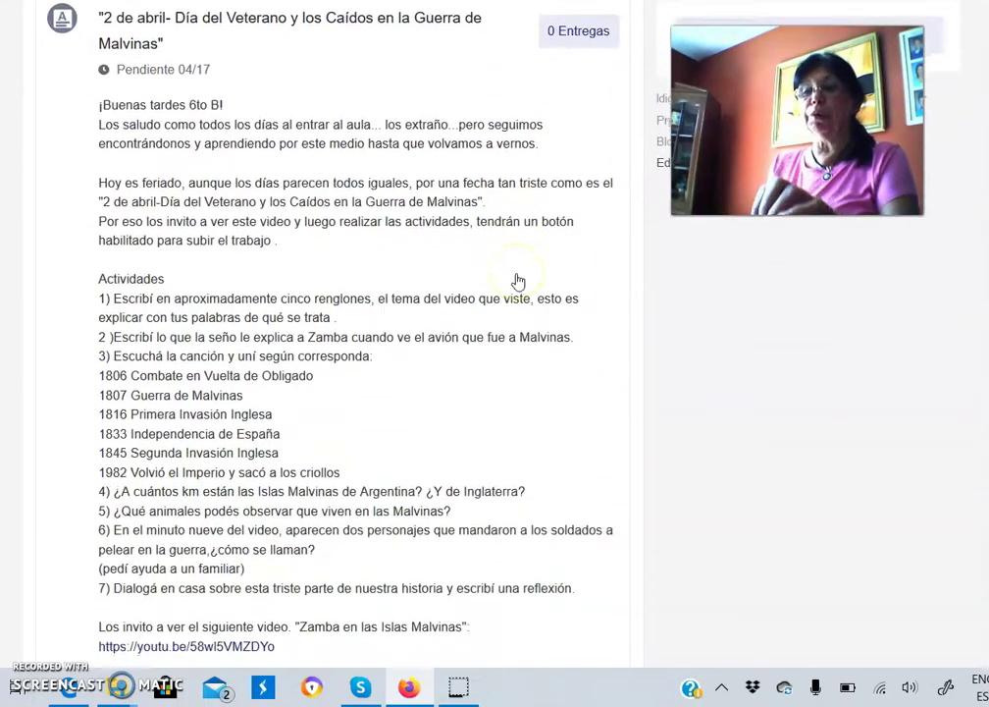
scroll(518, 281, "down", 3)
scroll(518, 281, "up", 1)
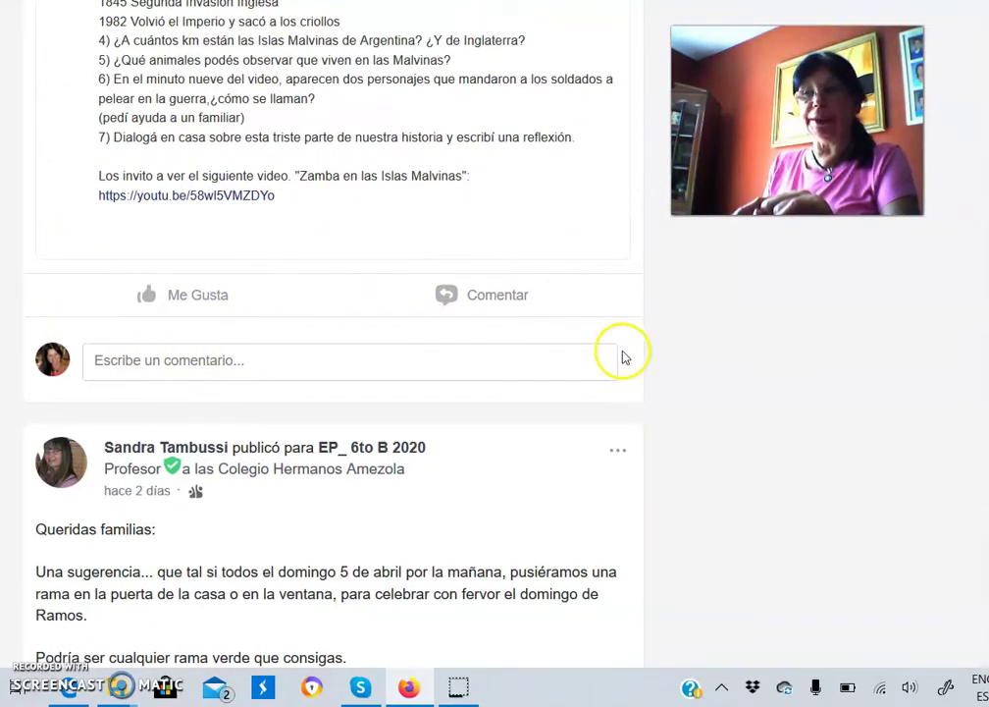
scroll(320, 230, "up", 6)
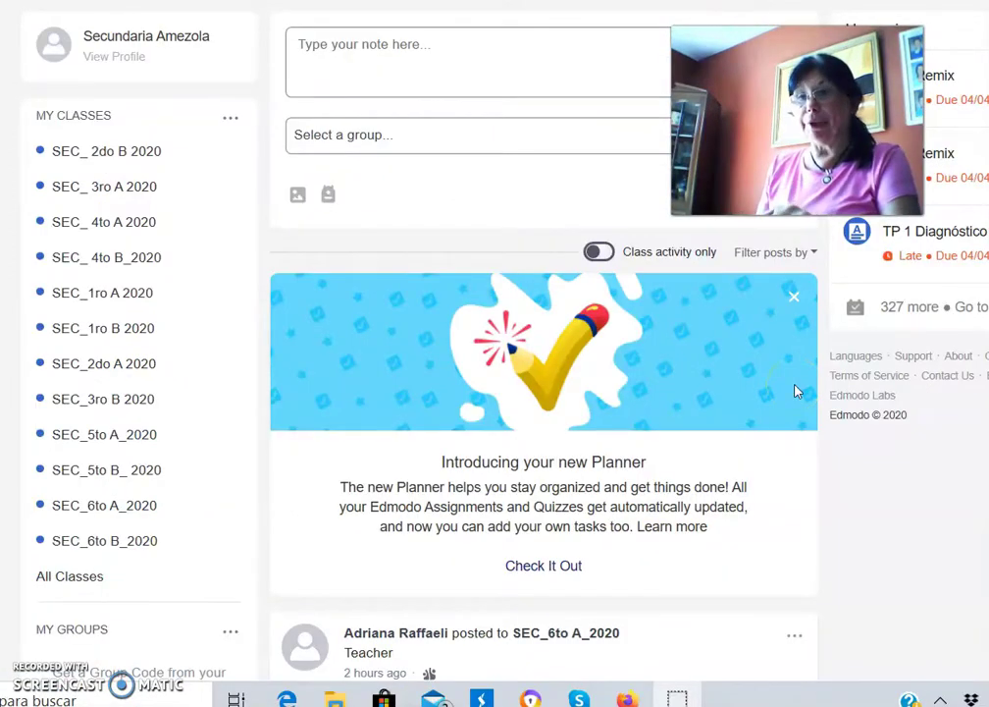
Open the EDUCACIÓN ARTÍSTICA assignment posted to SEC_2do A 2020 in the student account's feed
scroll(795, 390, "down", 3)
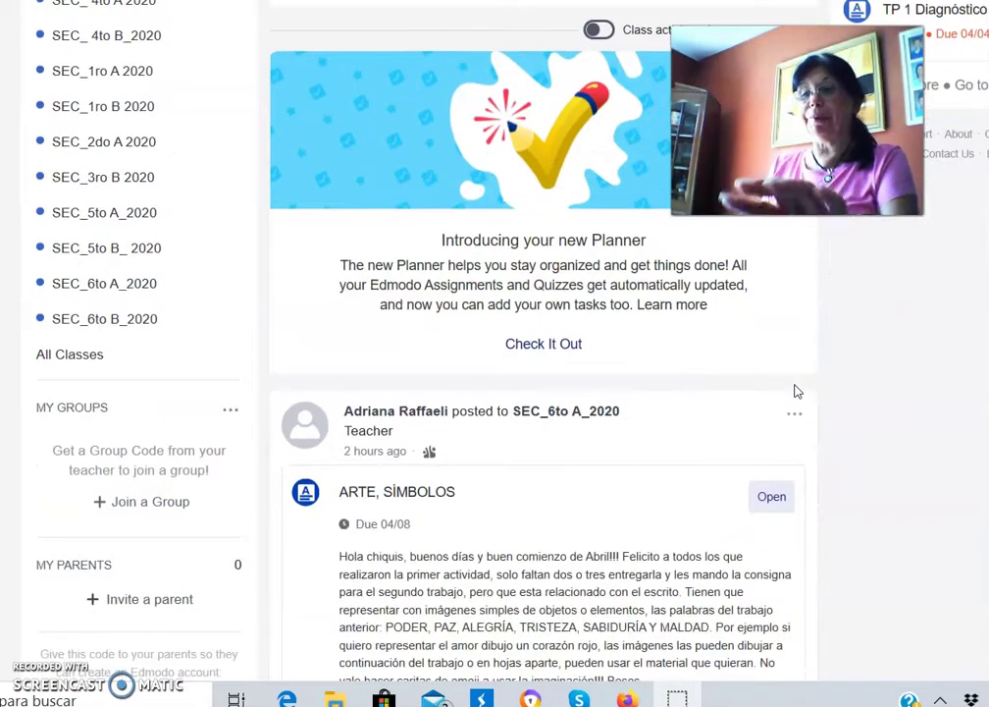
scroll(794, 391, "down", 1)
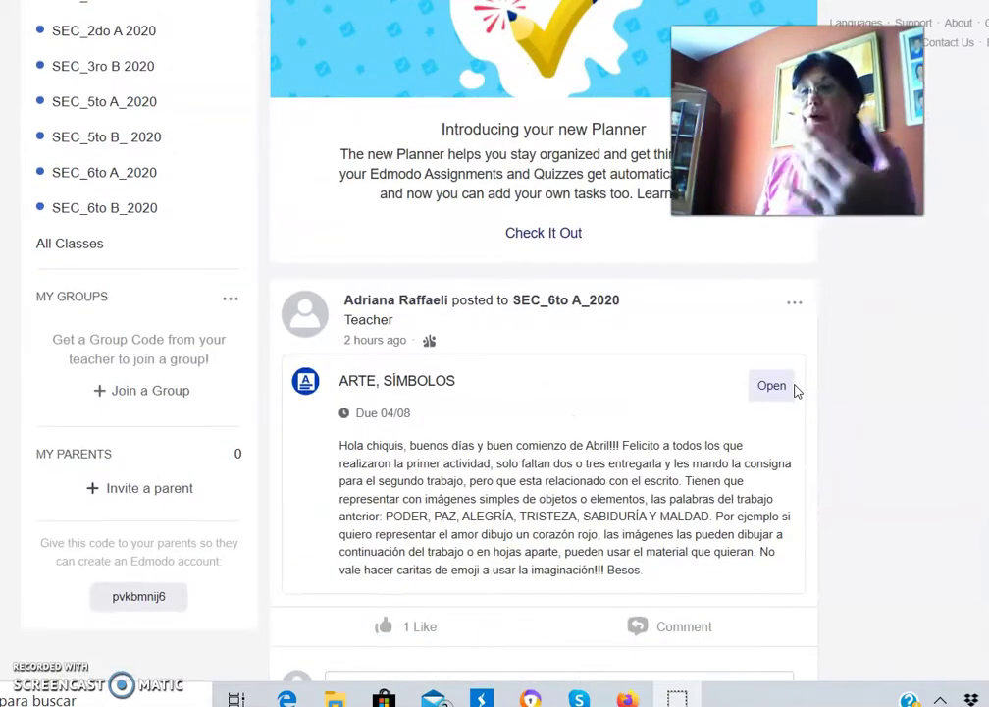
scroll(797, 390, "down", 1)
scroll(797, 391, "down", 1)
scroll(797, 390, "up", 1)
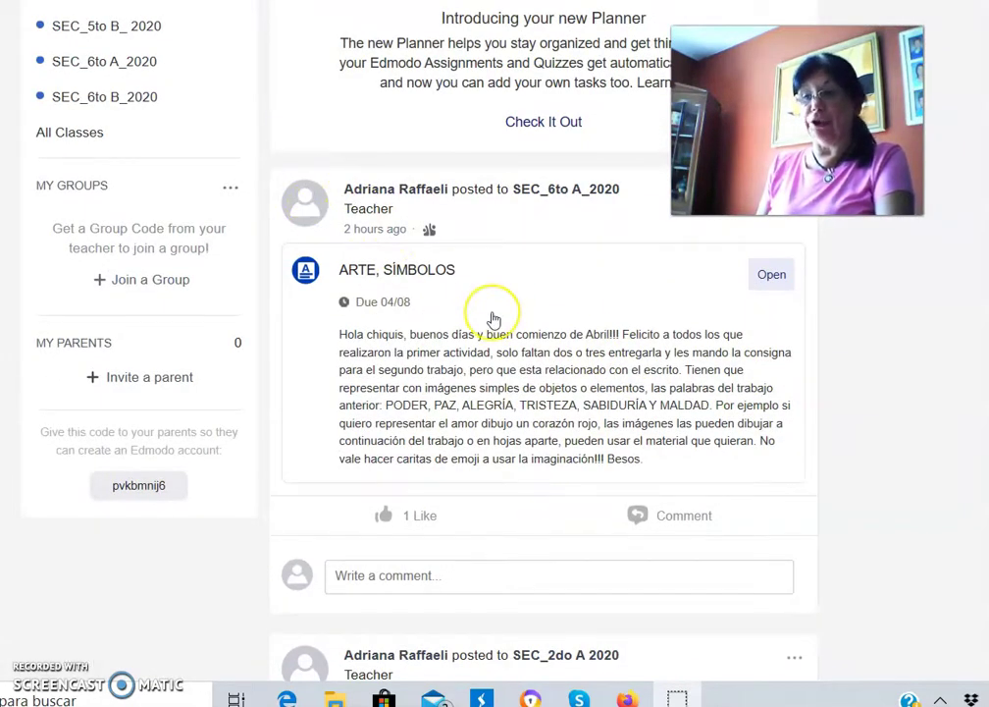
scroll(493, 319, "down", 4)
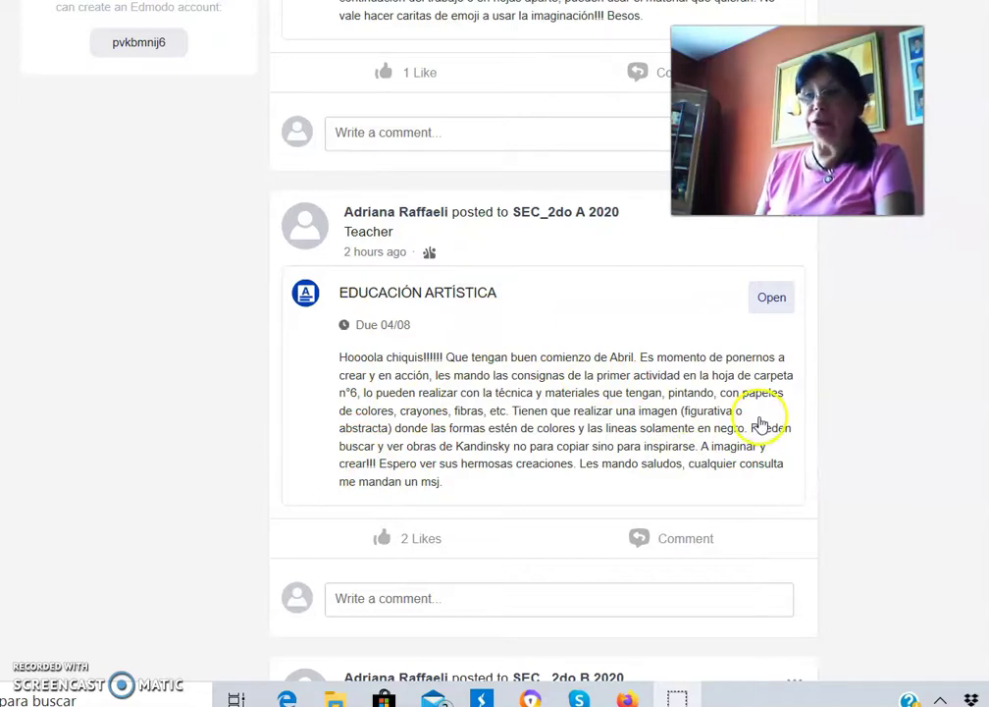
left_click(770, 306)
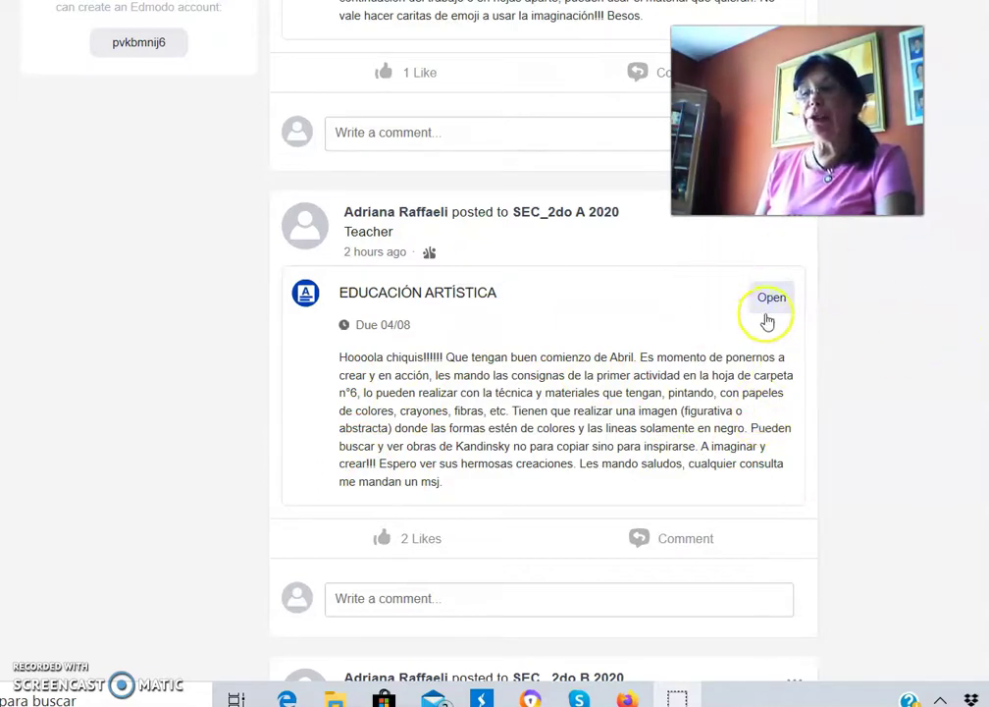
left_click(772, 312)
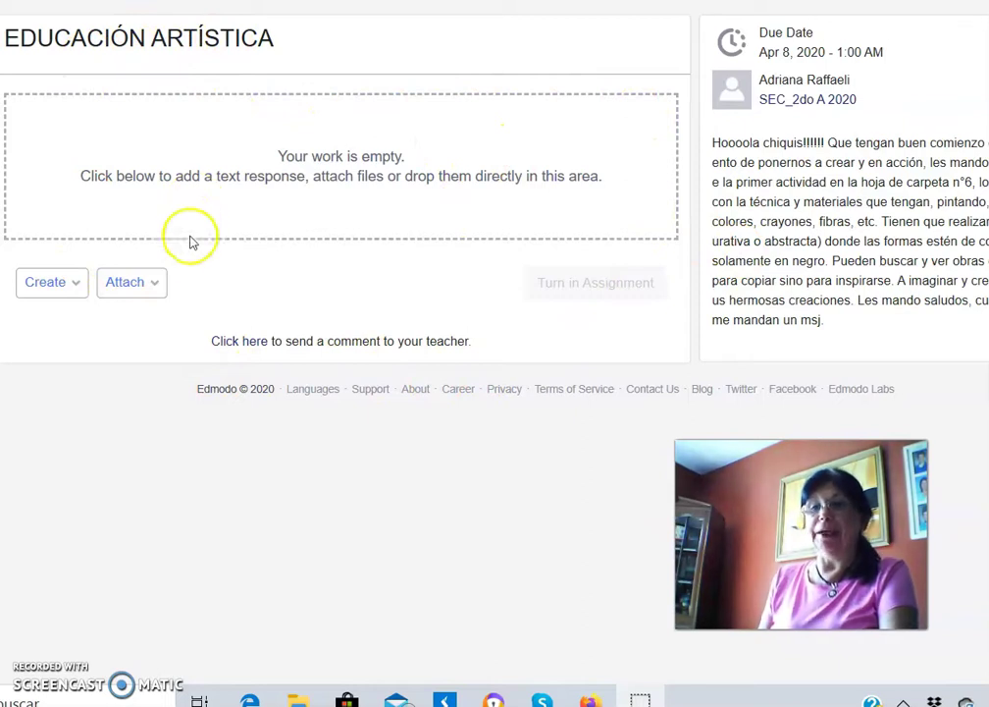
Attach the Word document PAUTAS Y ESPECIFICACIONES PARA LA ELABORACIÓN DEL PLAN DE TESINA from the computer's Documentos folder to the assignment
left_click(156, 288)
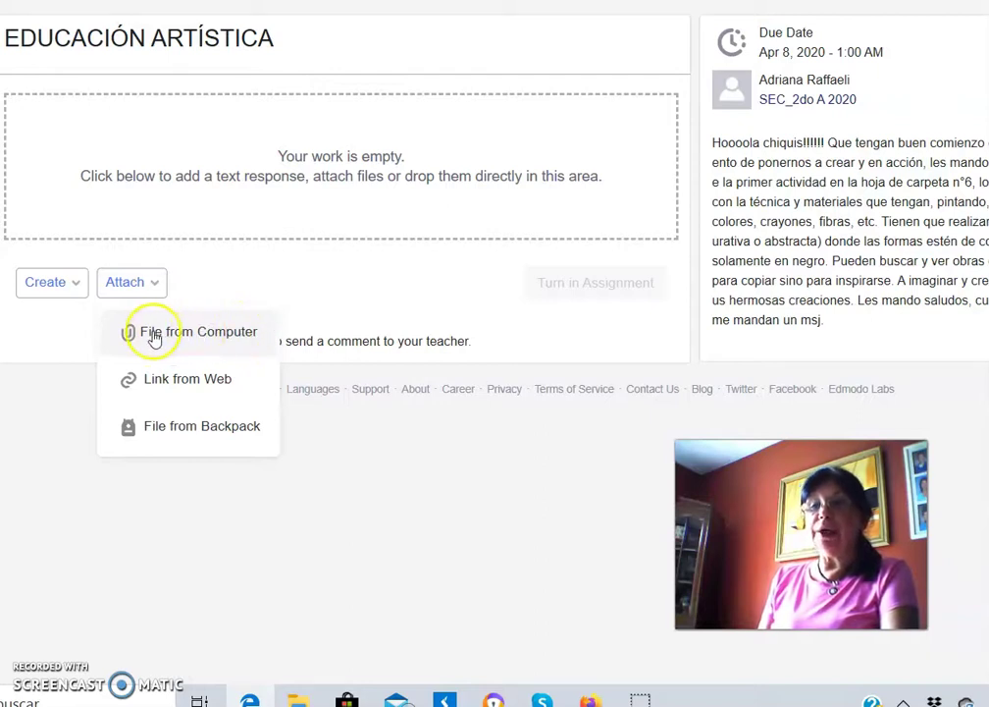
left_click(225, 334)
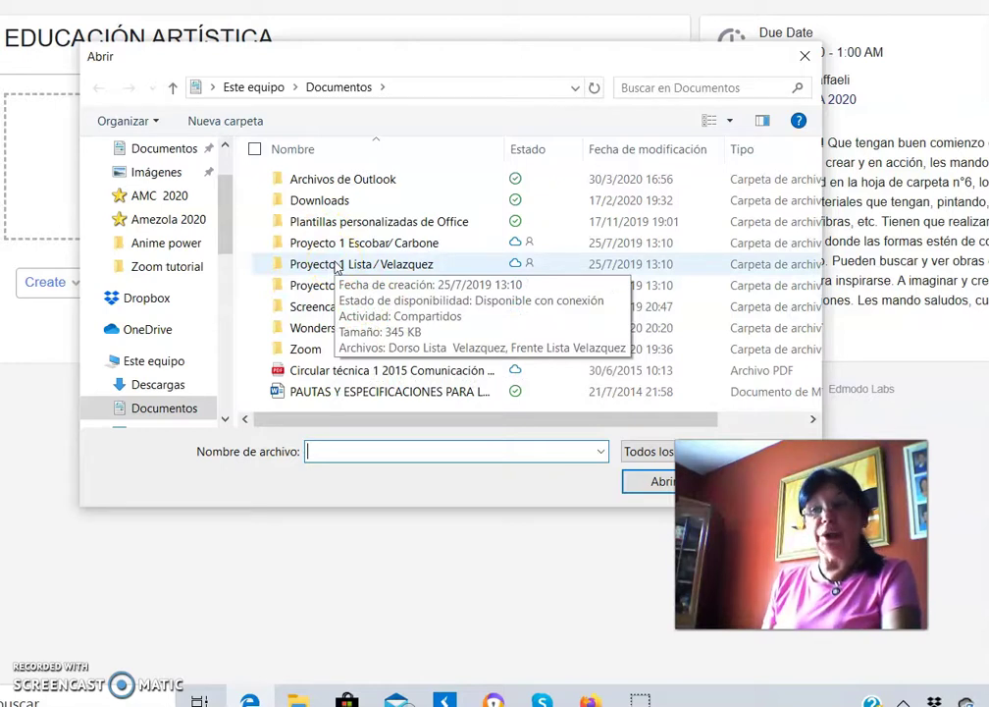
scroll(408, 283, "right", 1)
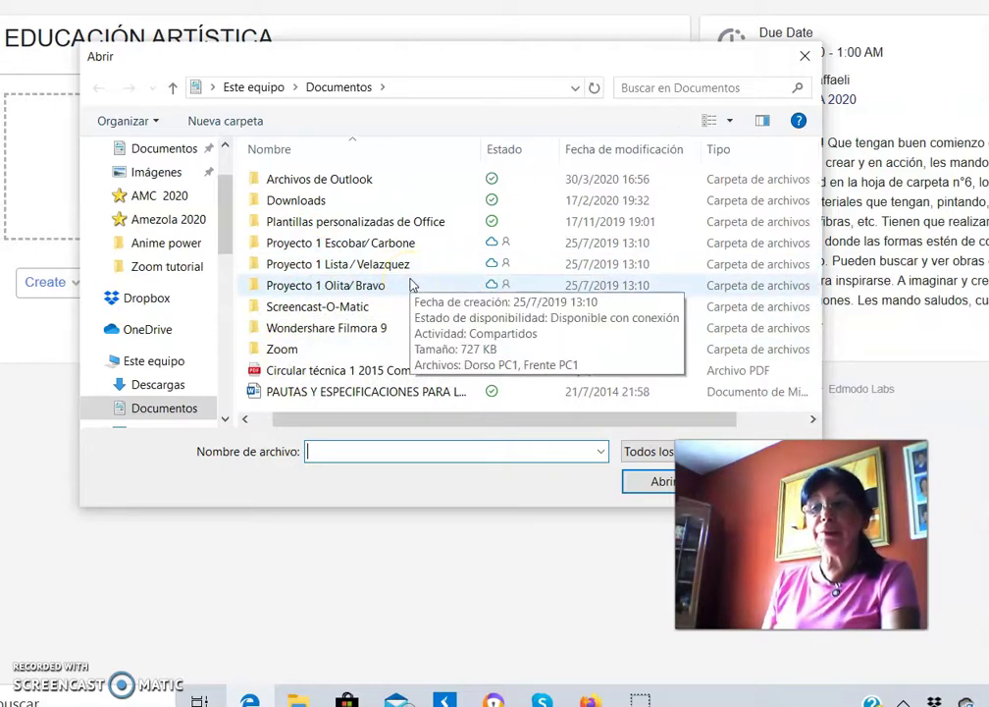
left_click(278, 390)
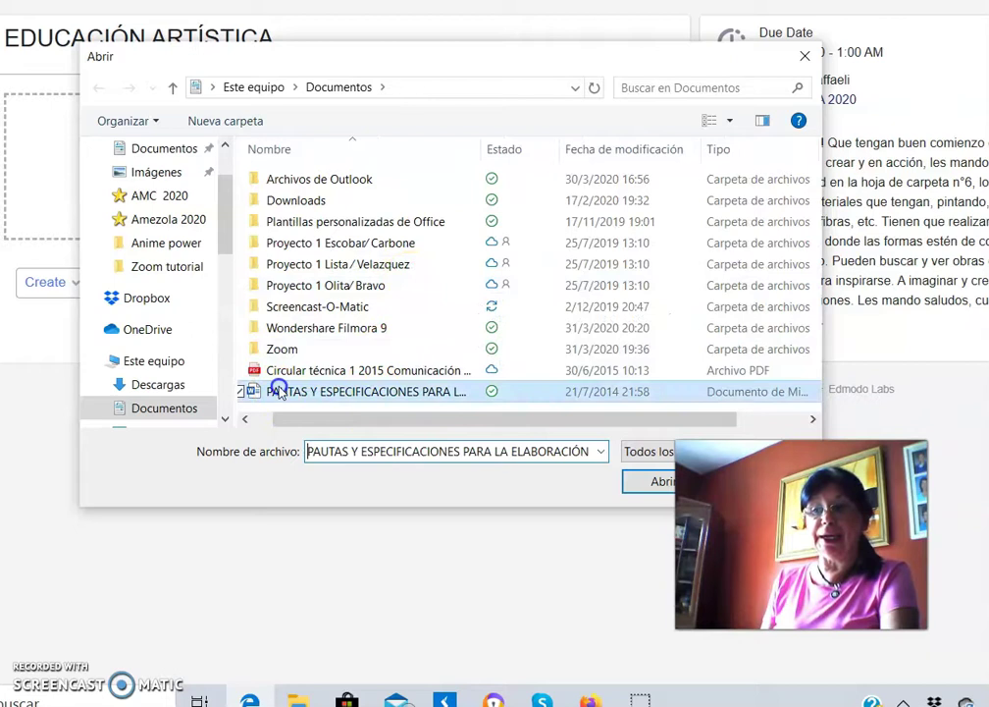
left_click(291, 394)
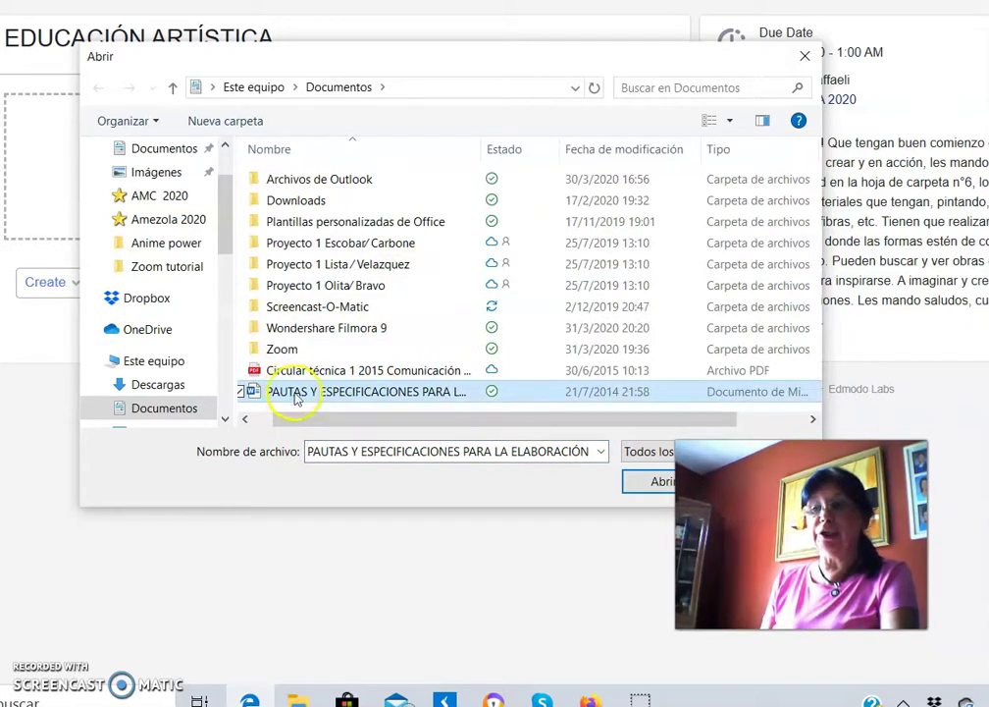
left_click_drag(687, 456, 714, 493)
left_click(670, 490)
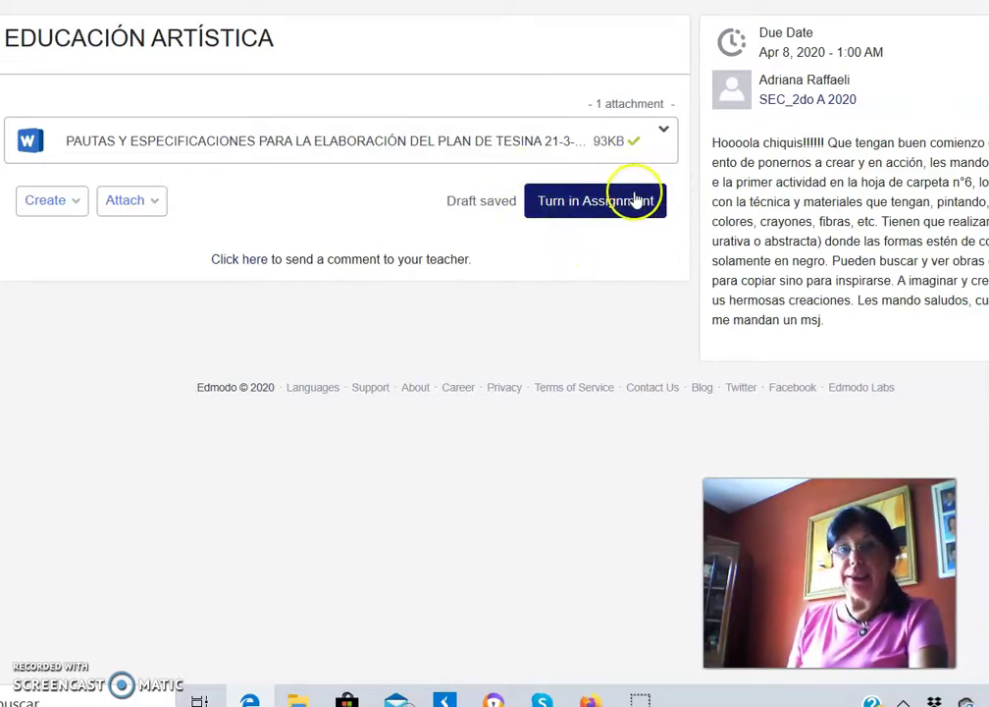
left_click(605, 201)
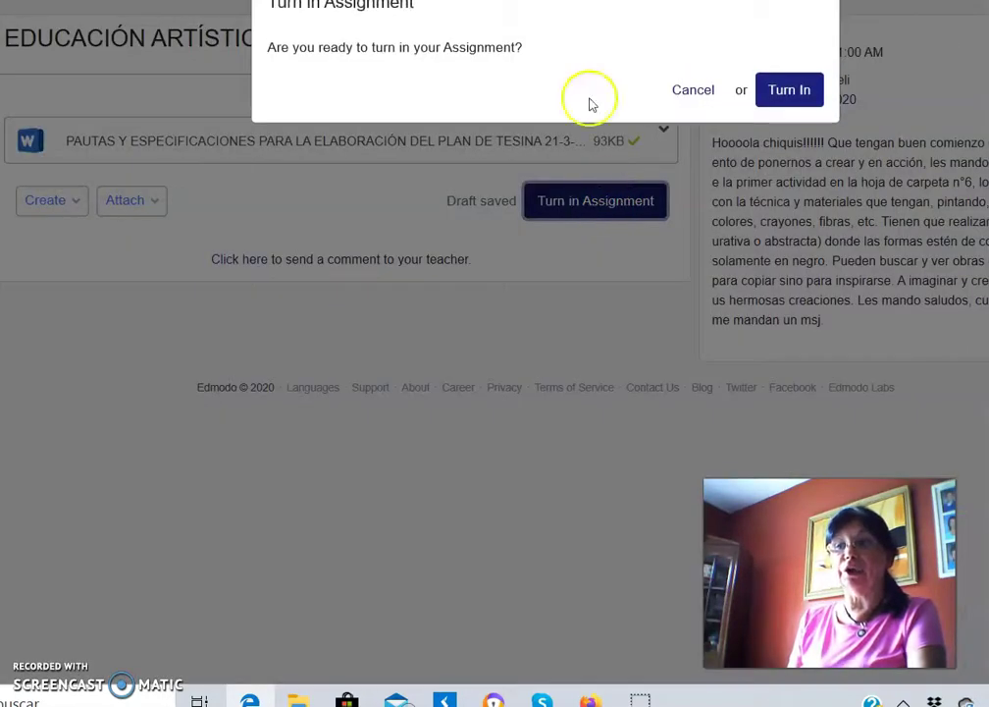
triple_click(574, 69)
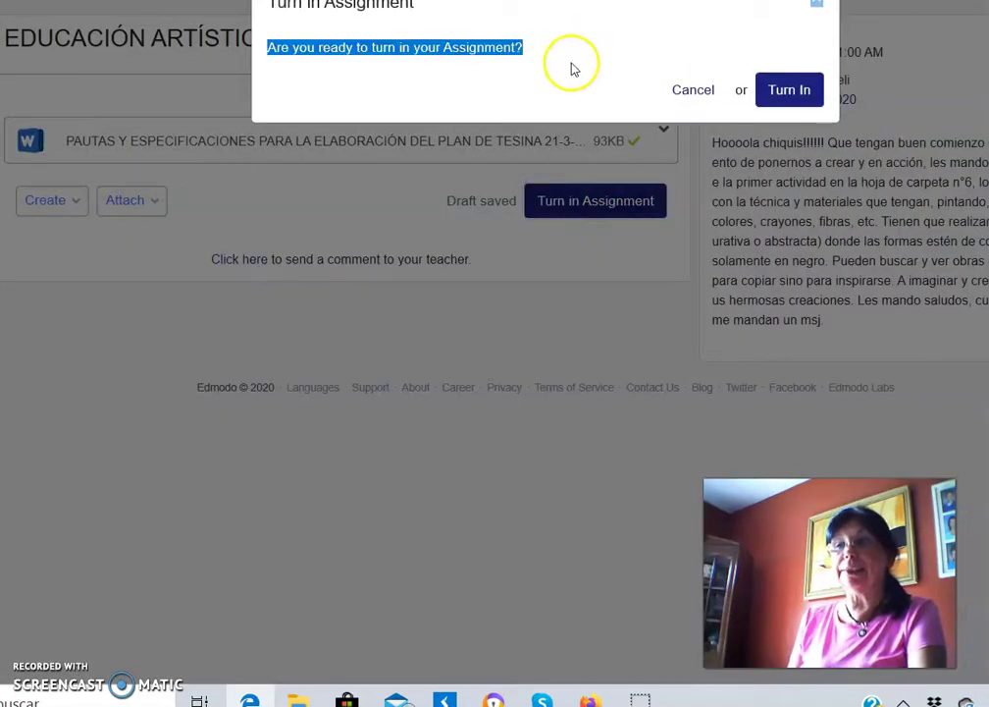
left_click(572, 36)
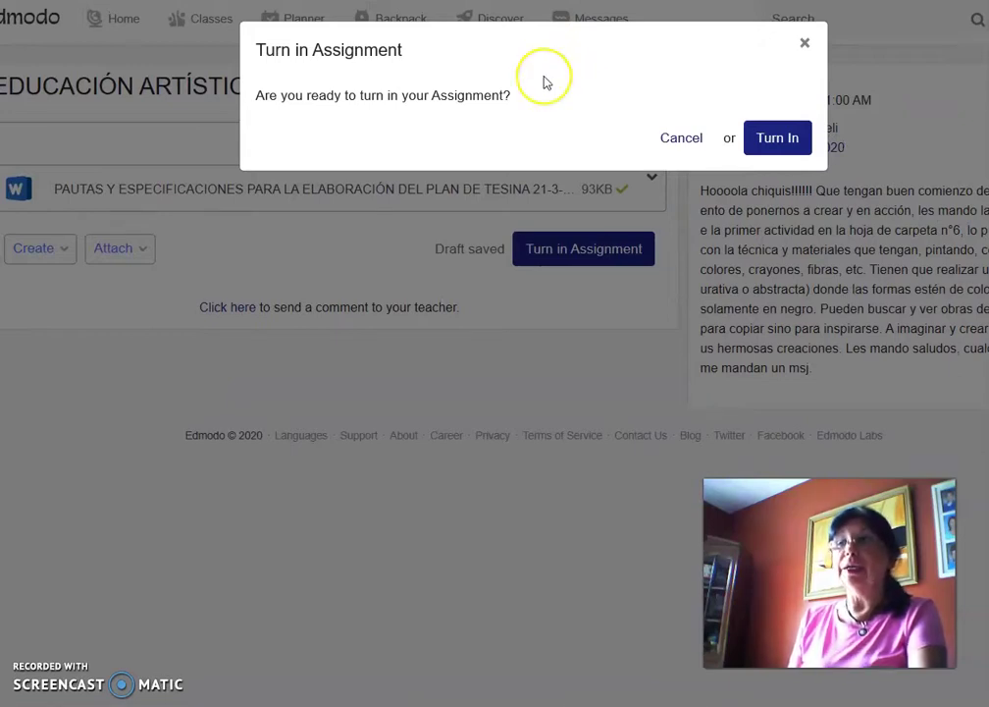
left_click(680, 139)
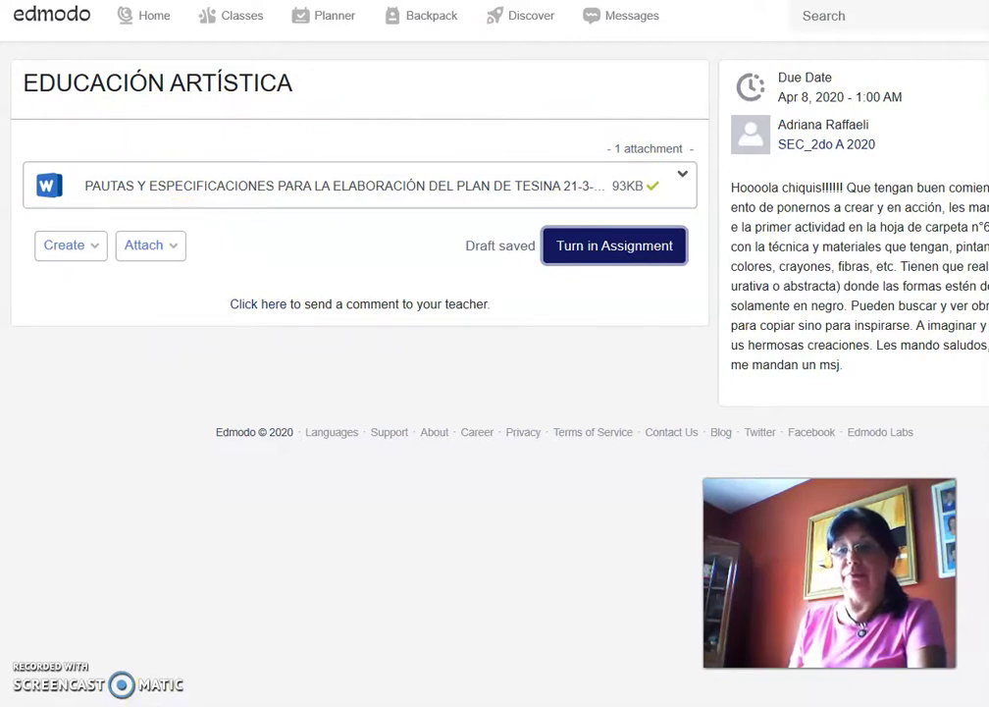
Write the comment "profe te envoi la tarea" to the teacher on the EDUCACIÓN ARTÍSTICA assignment
left_click(258, 309)
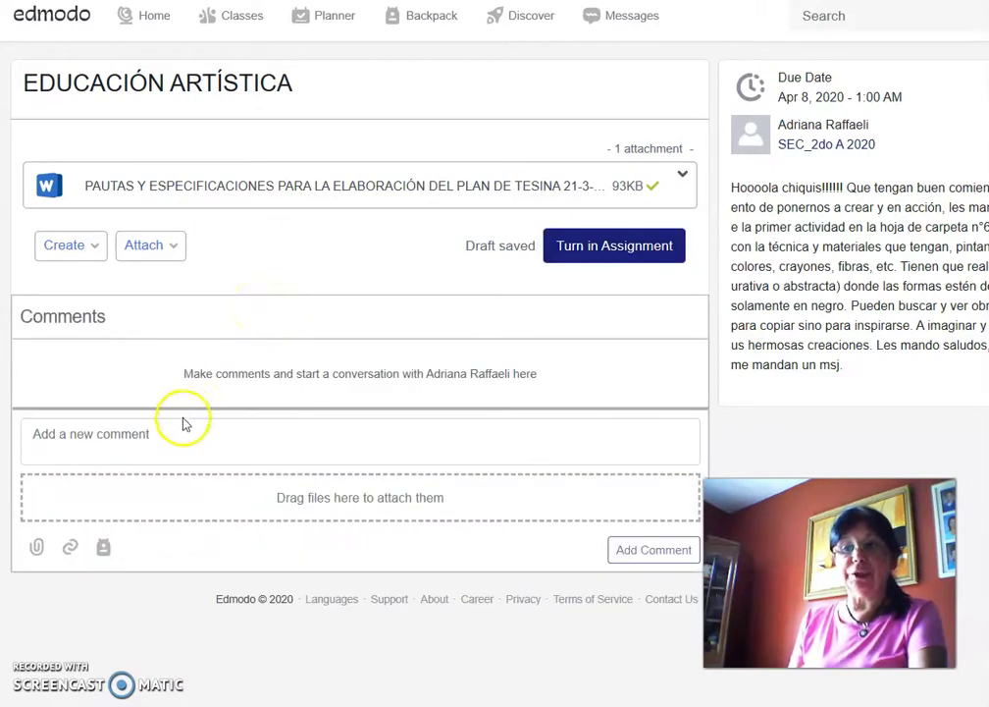
left_click(63, 438)
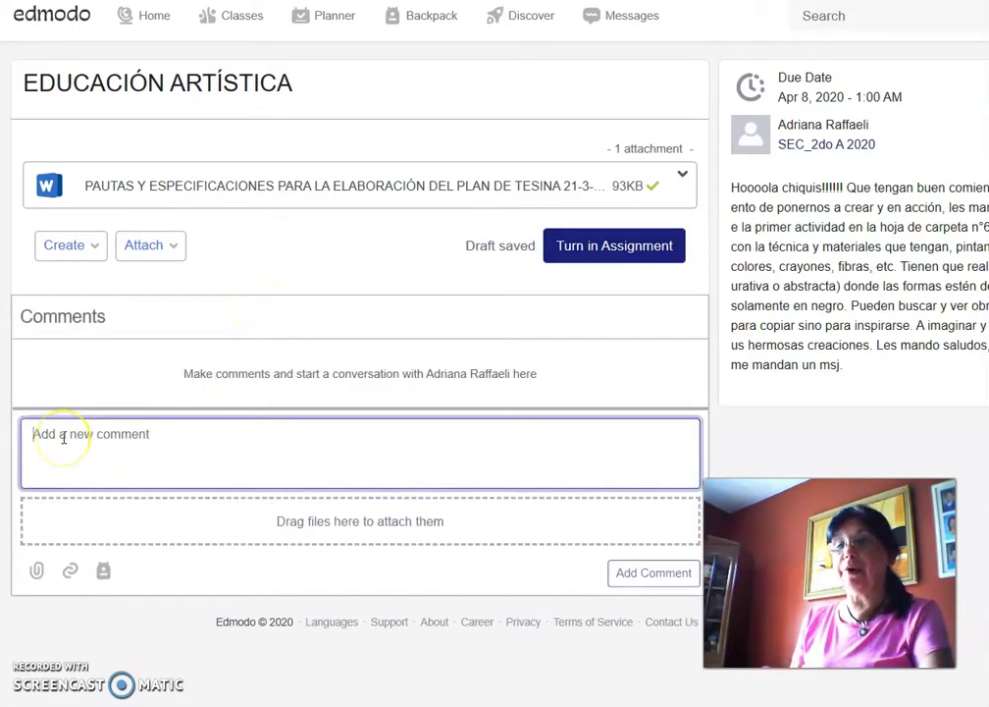
type("profeste envoi la tarea")
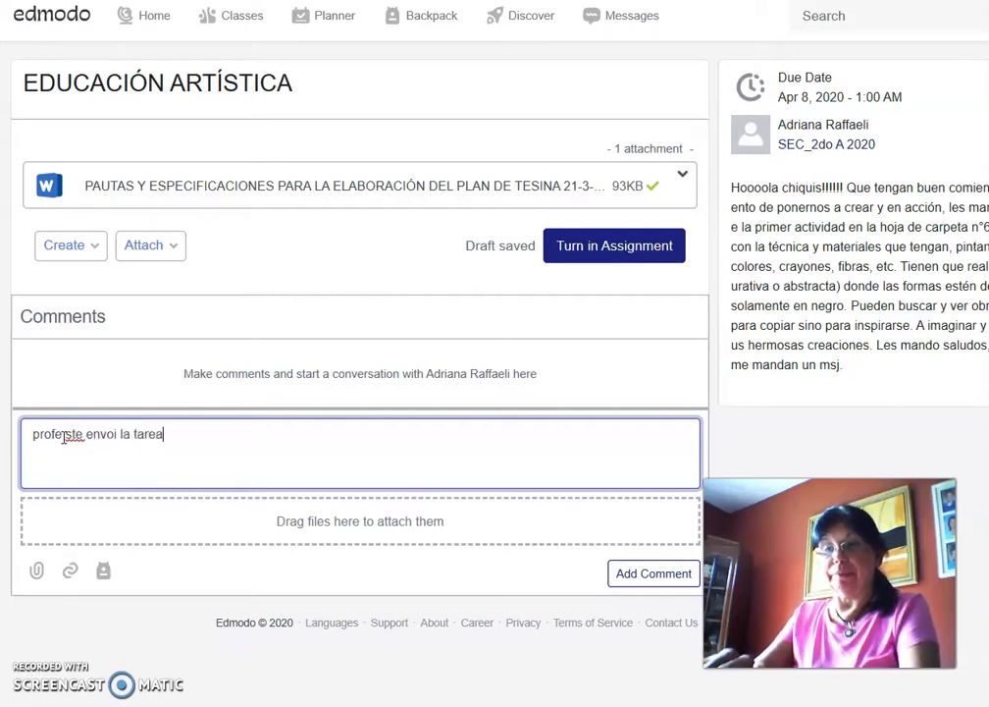
left_click(64, 439)
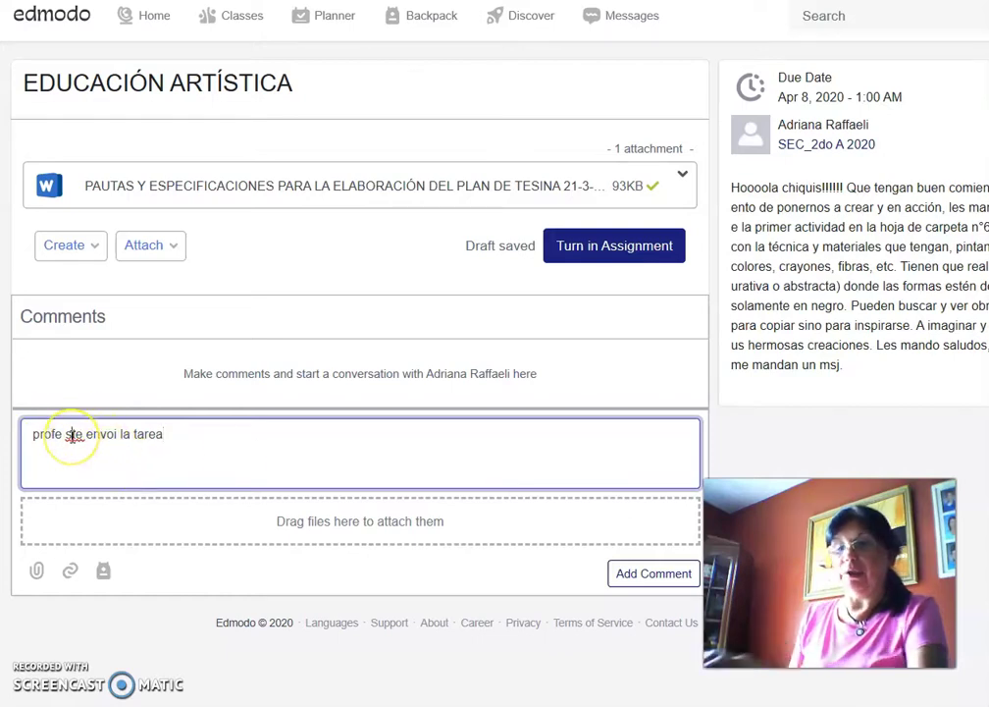
key("BackSpace")
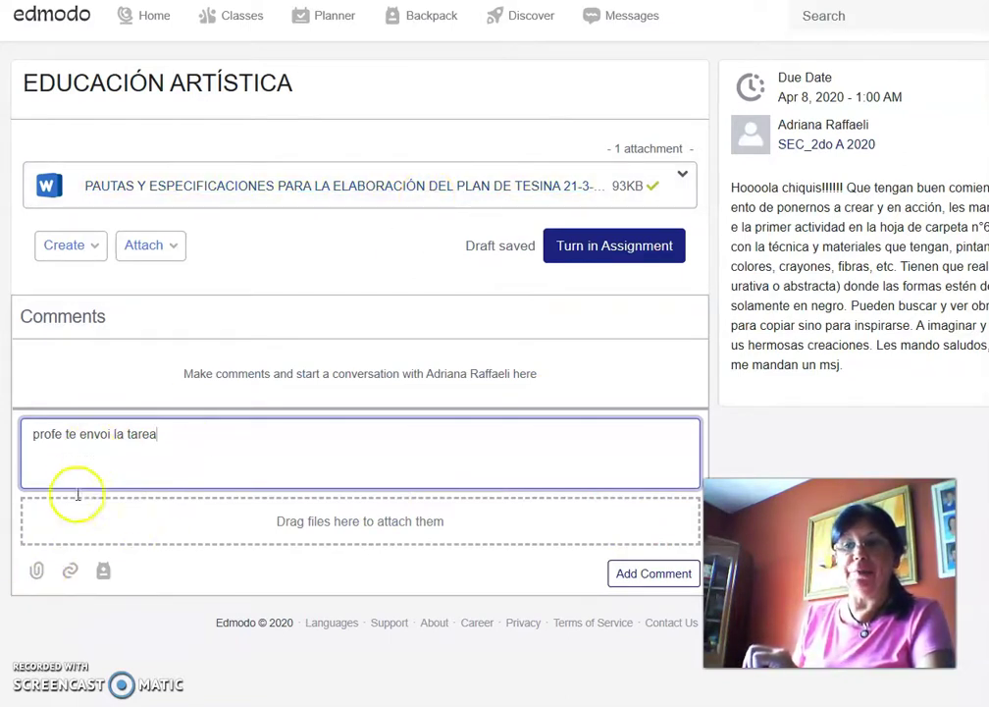
Attach the PAUTAS Y ESPECIFICACIONES Word document from the Documentos folder to the teacher comment
left_click(42, 579)
left_click(35, 552)
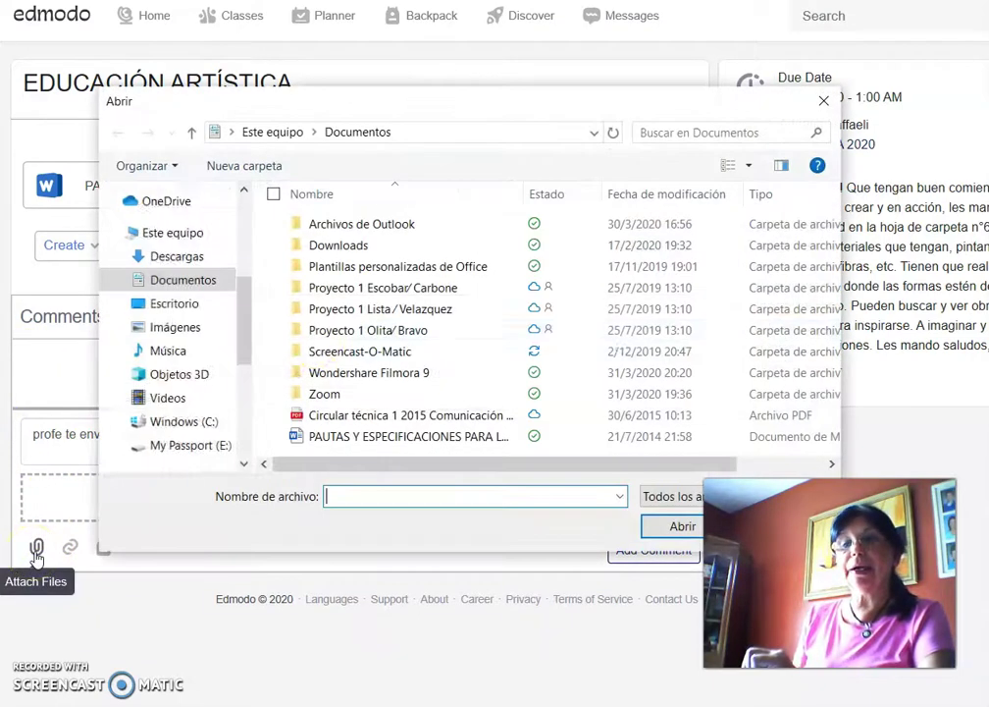
left_click(334, 442)
left_click(682, 526)
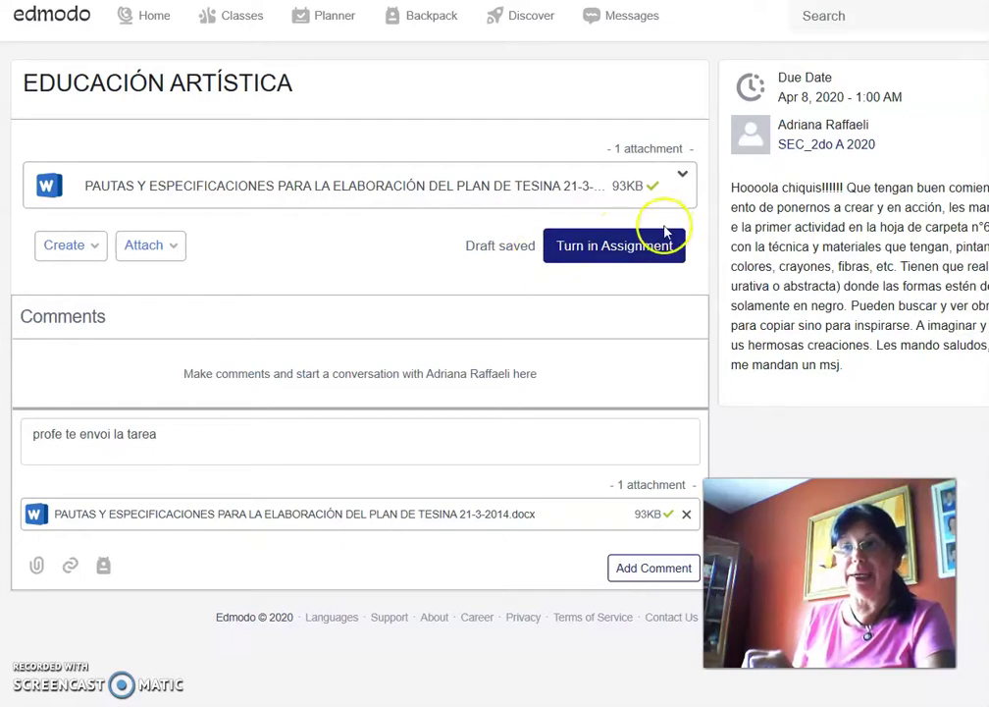
Add the PAUTAS Y ESPECIFICACIONES Word document from the computer to the assignment submission once more
left_click(169, 250)
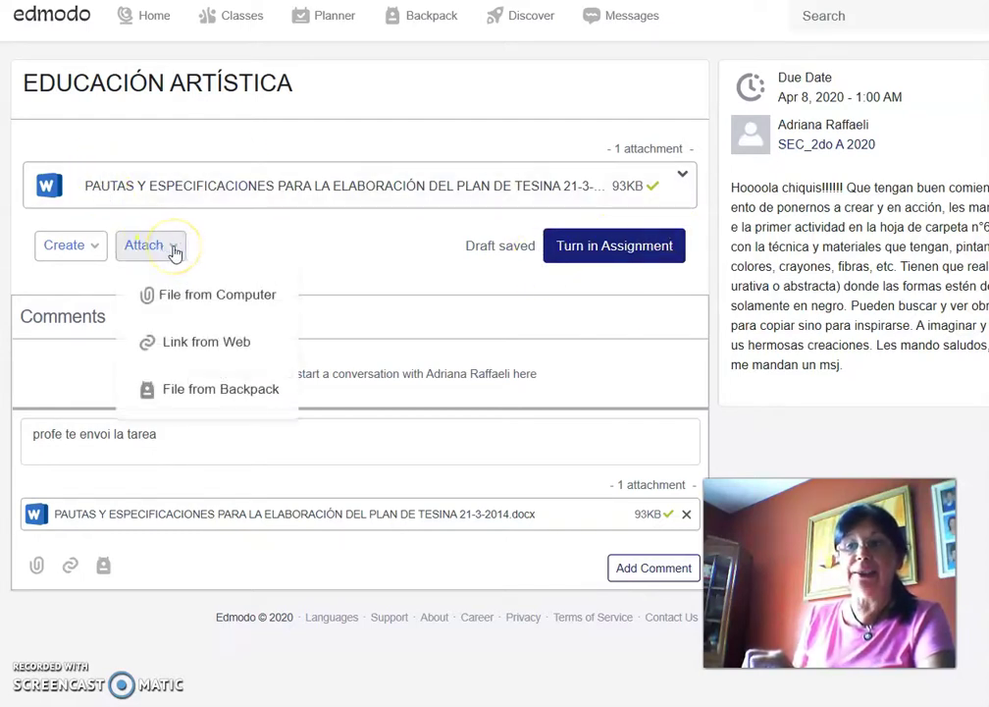
left_click(186, 305)
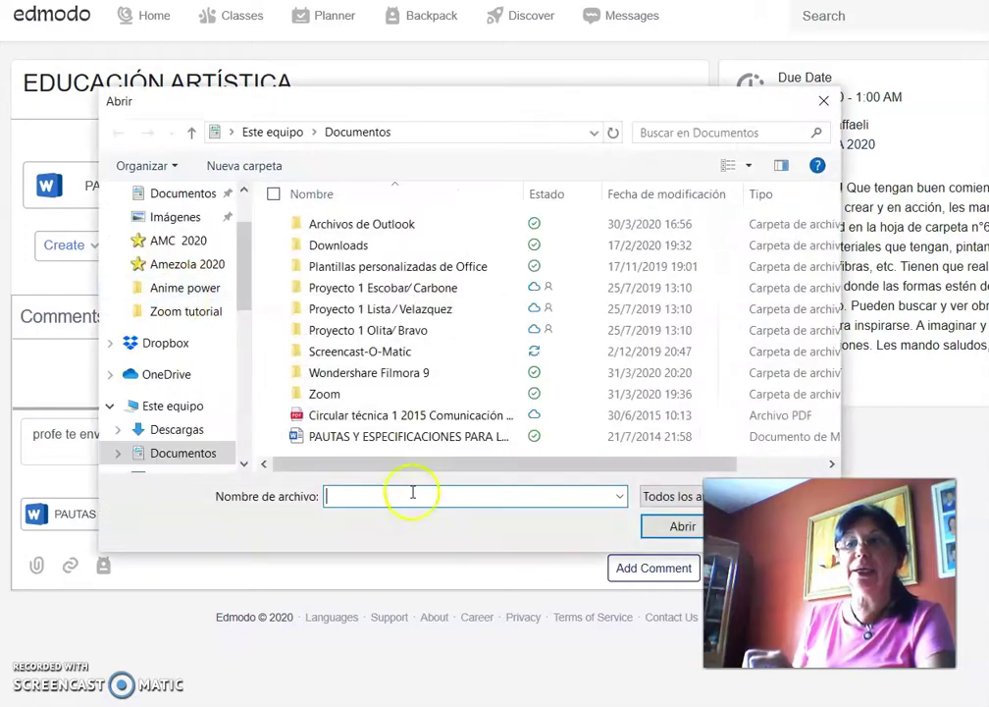
left_click(382, 435)
left_click(681, 528)
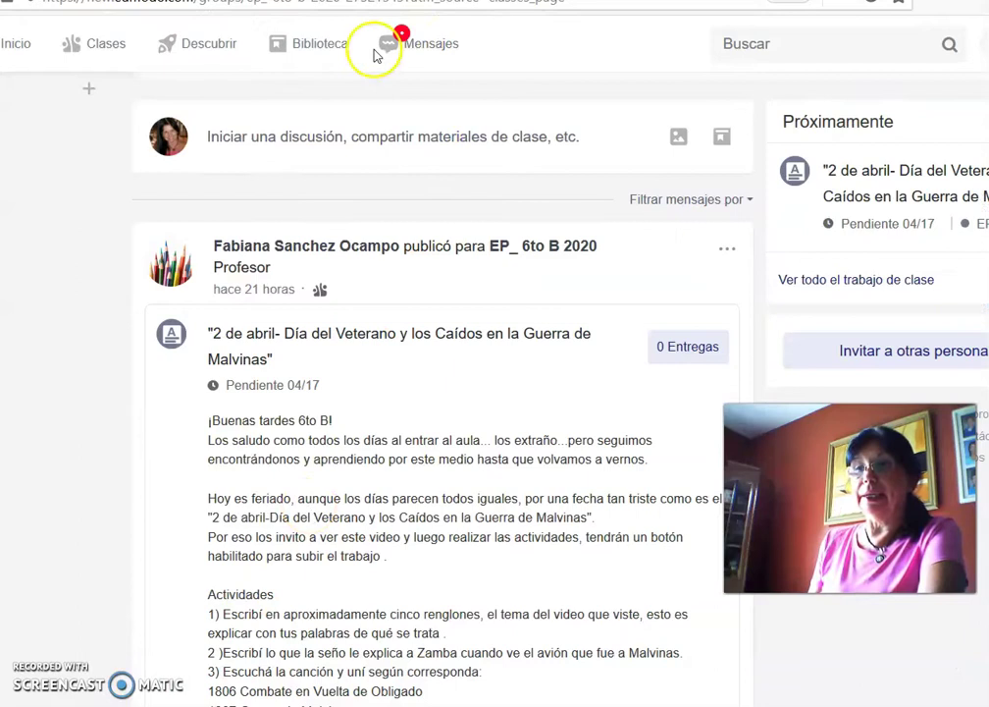
Start a new private message and set the teacher who published the 2 de abril assignment as its recipient
left_click(424, 49)
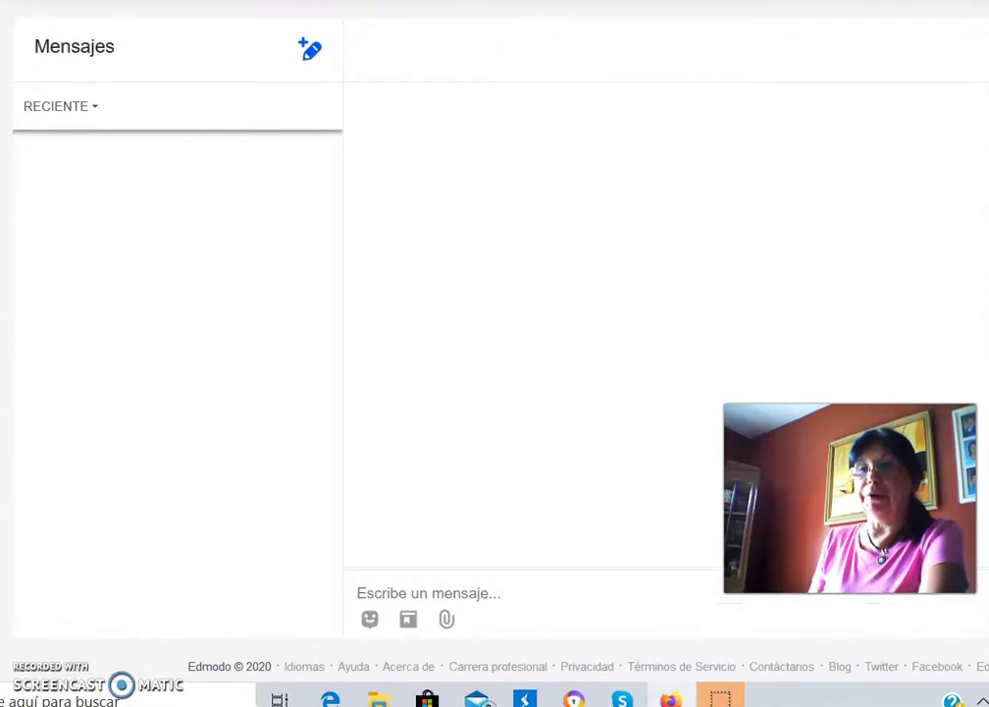
left_click(316, 55)
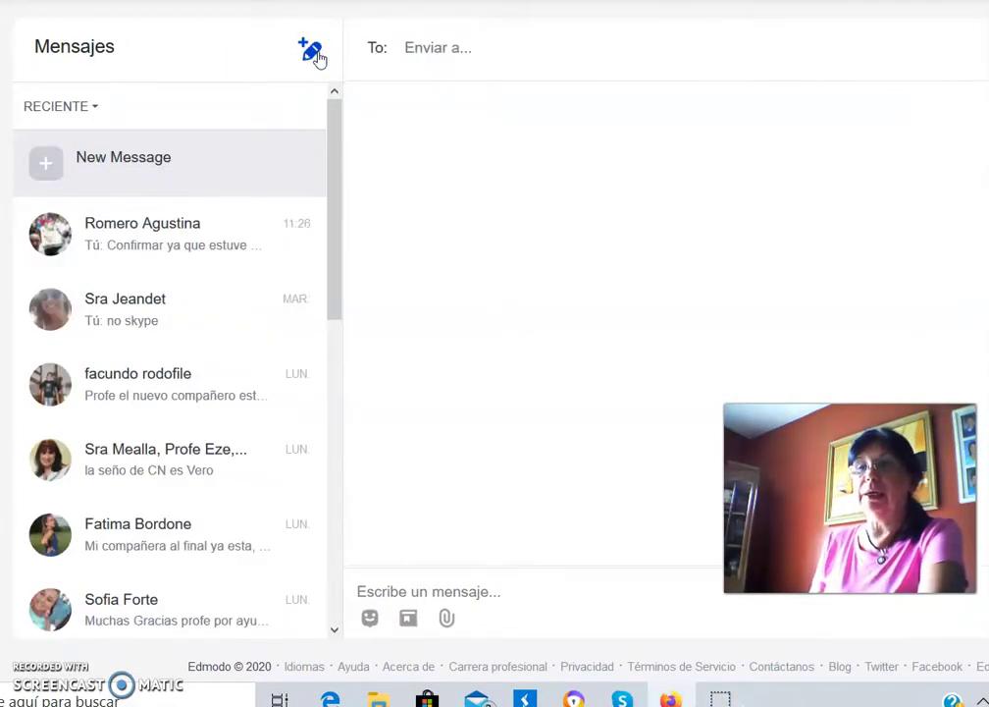
left_click(402, 50)
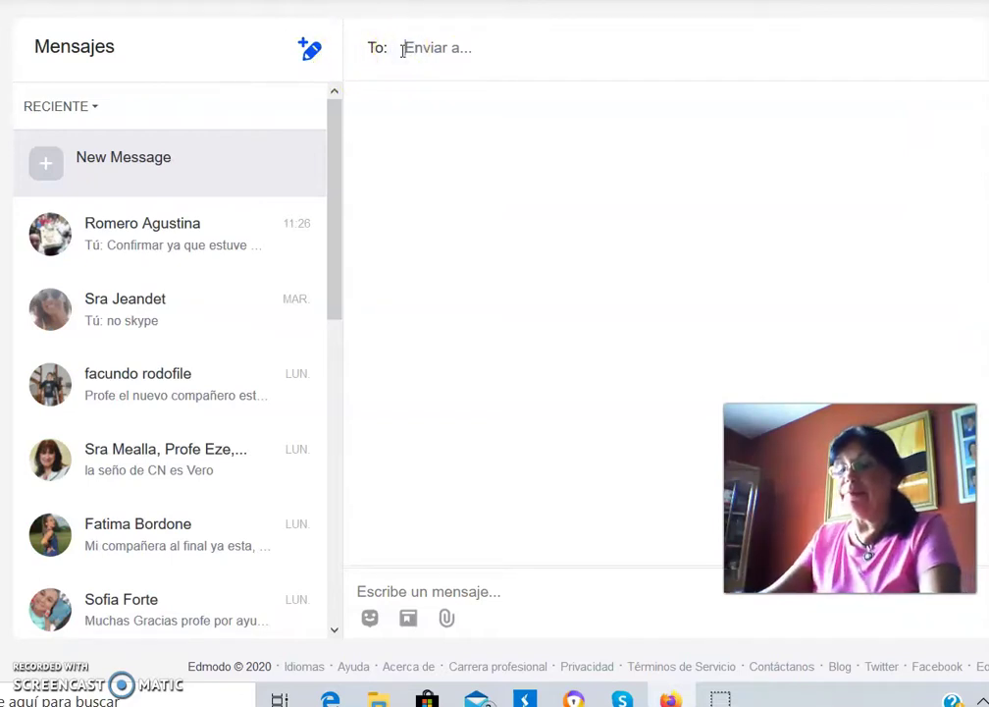
type("fabrian")
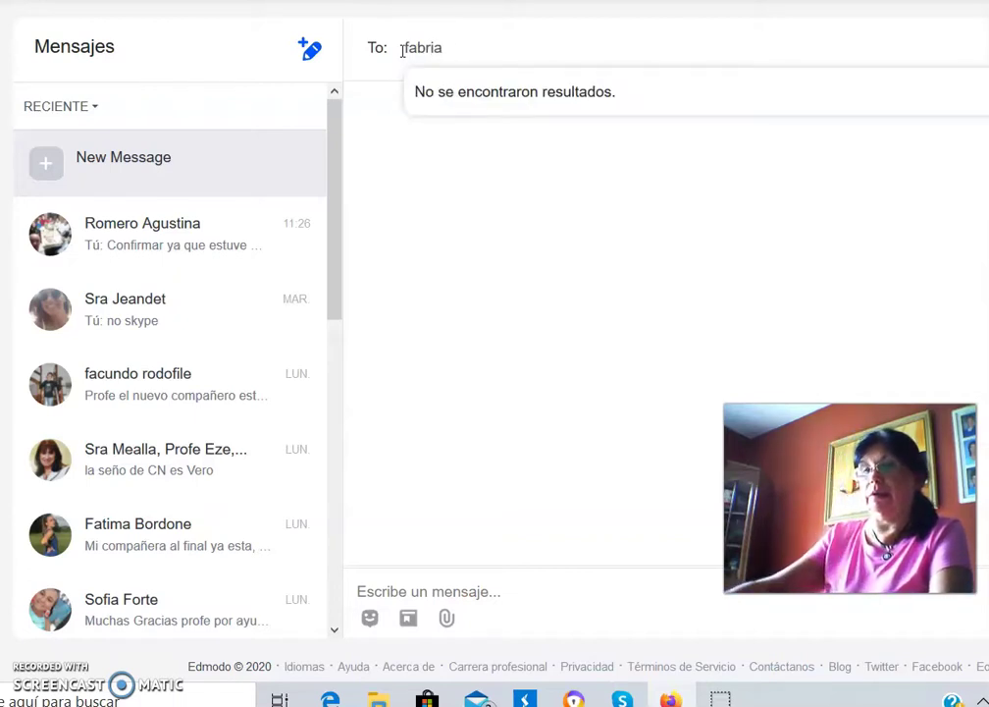
key("BackSpace")
key("BackSpace")
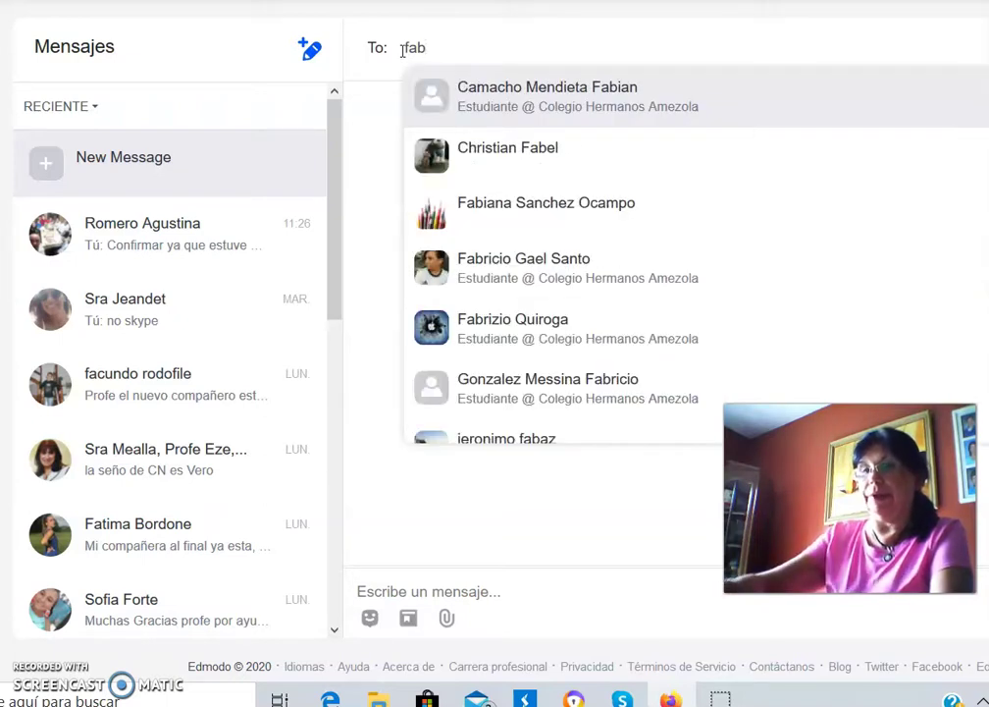
type("i")
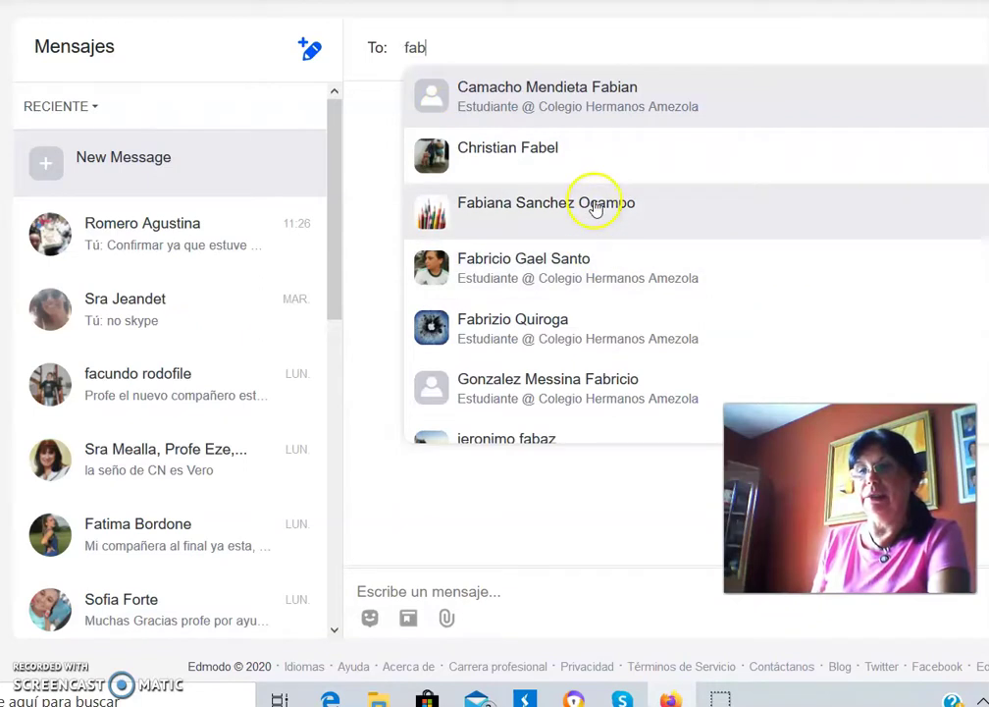
left_click(592, 203)
Write "seño te envio esta consulta" as the text of the private message
left_click(381, 595)
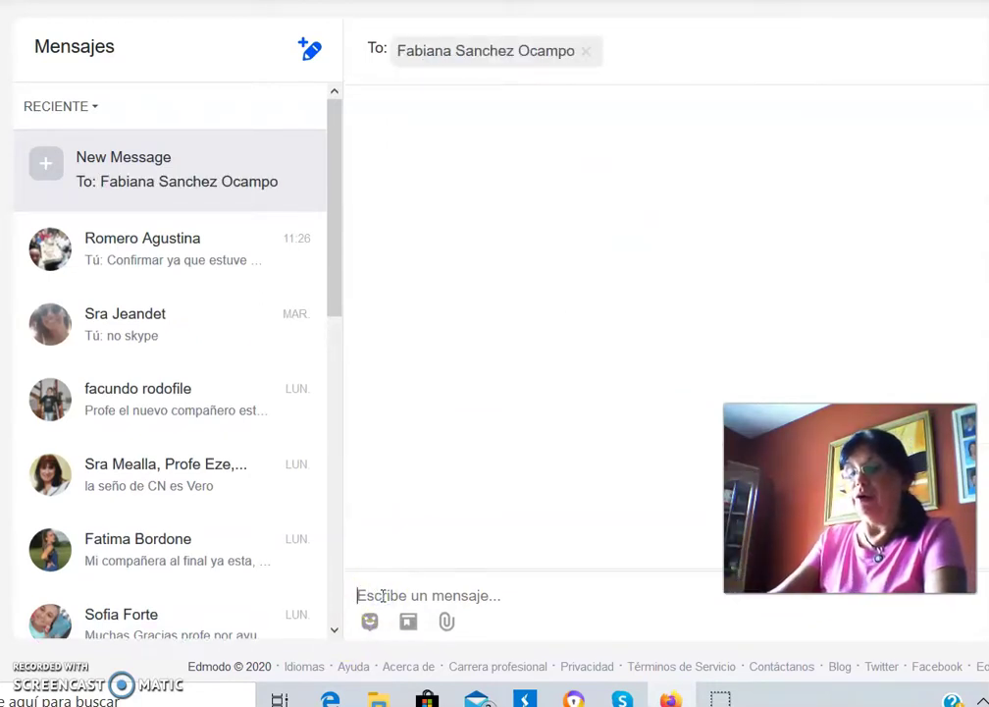
type("seño te envio esta cons")
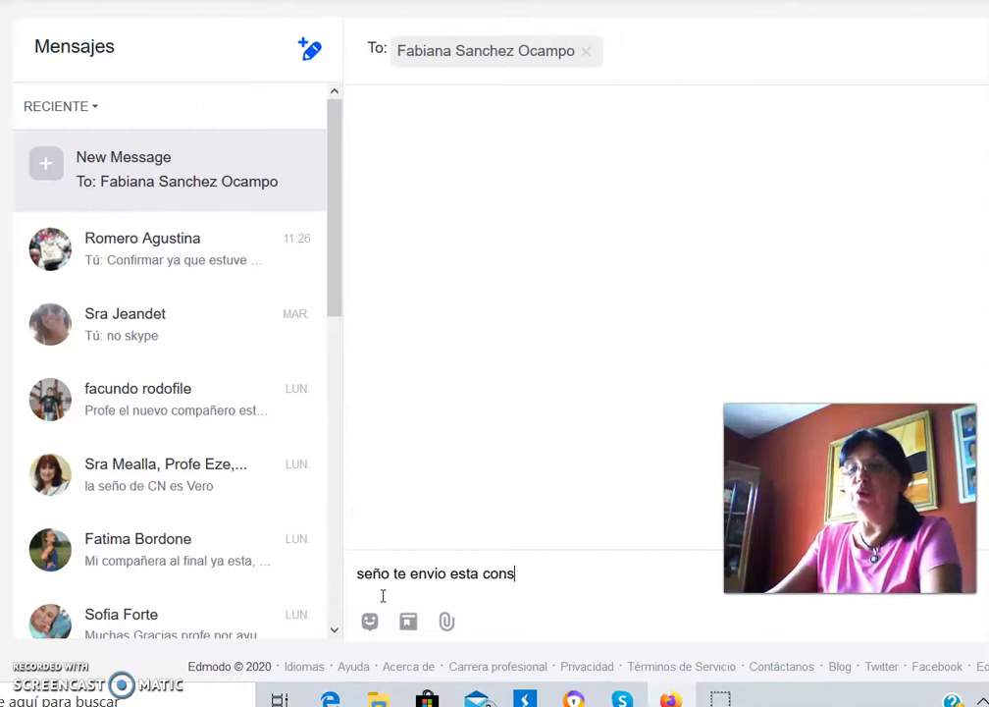
type("ulta")
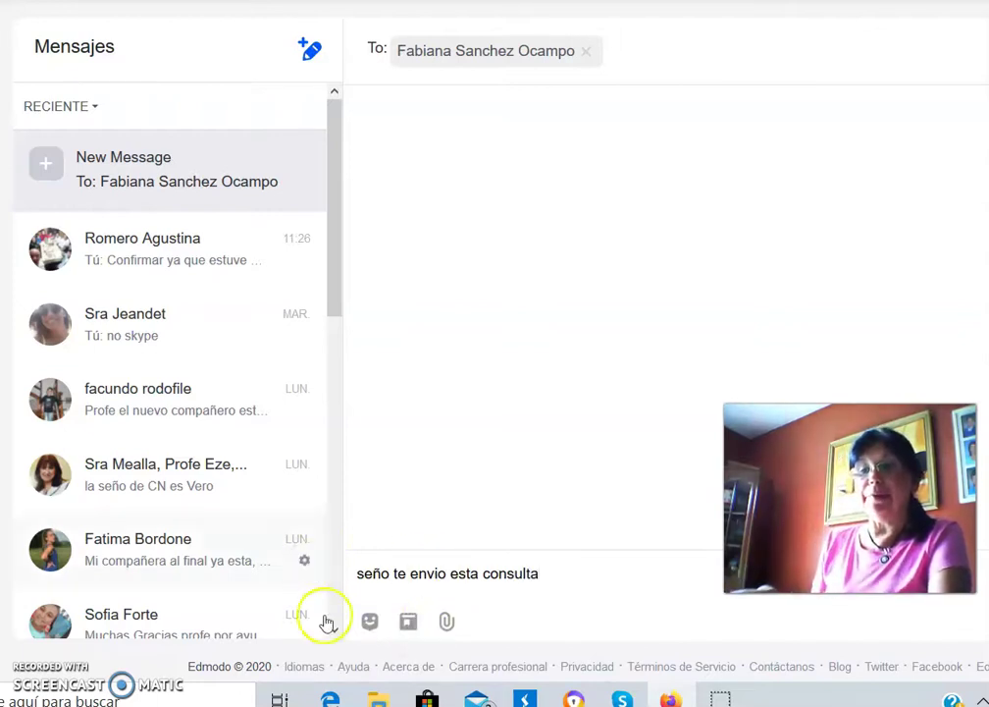
Attach the Word document Meet zoom prueba from the clase 3 folder to the private message
left_click(446, 623)
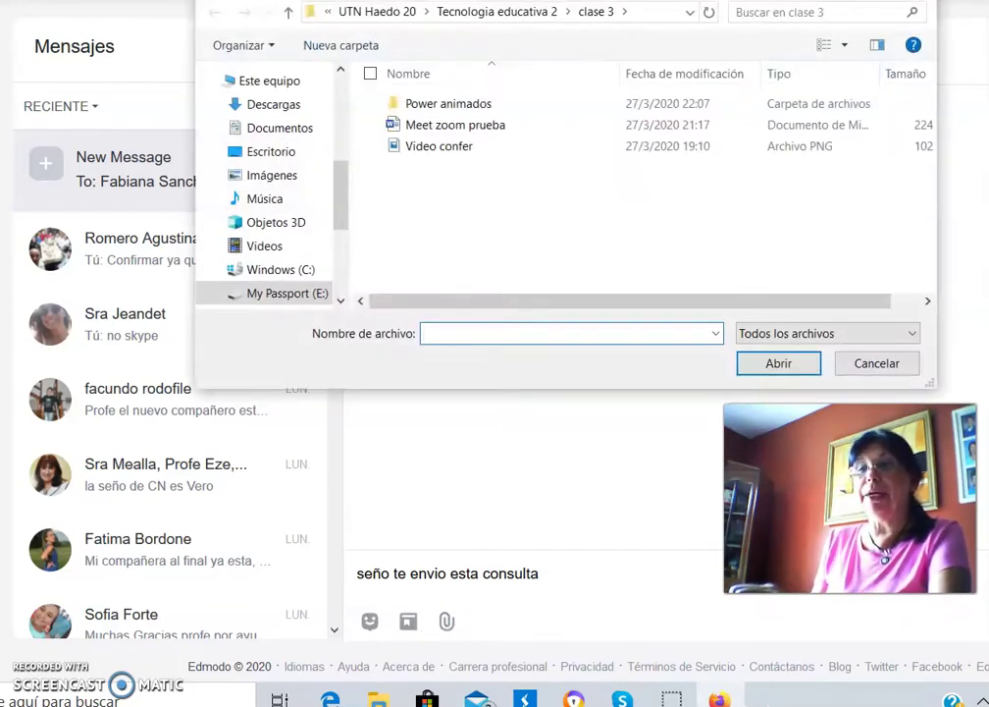
left_click_drag(552, 0, 386, 82)
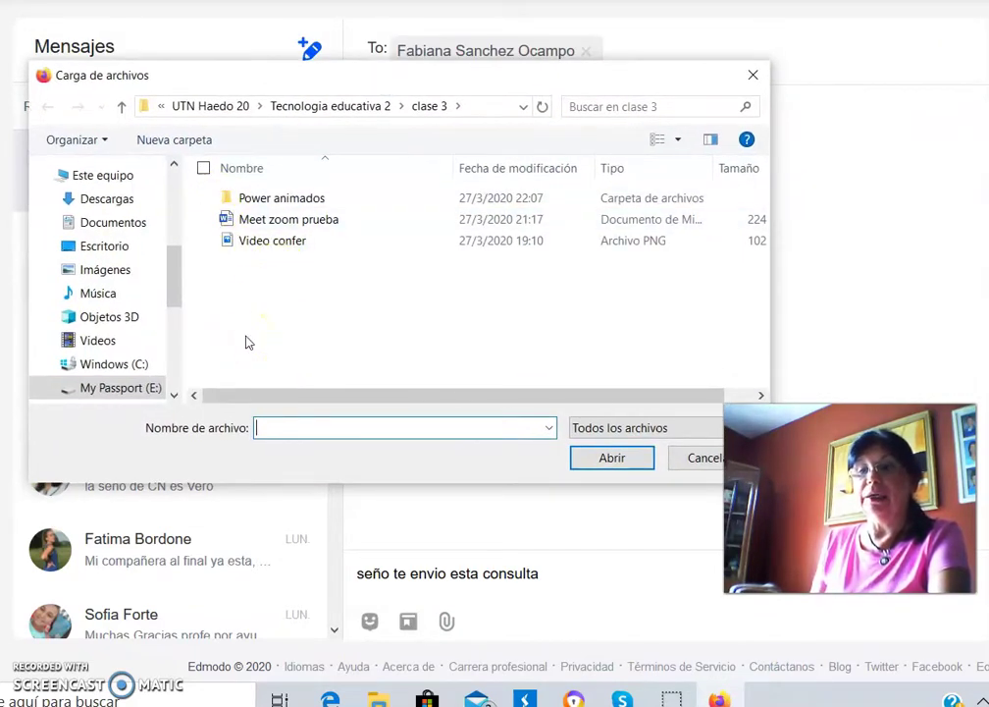
left_click(257, 220)
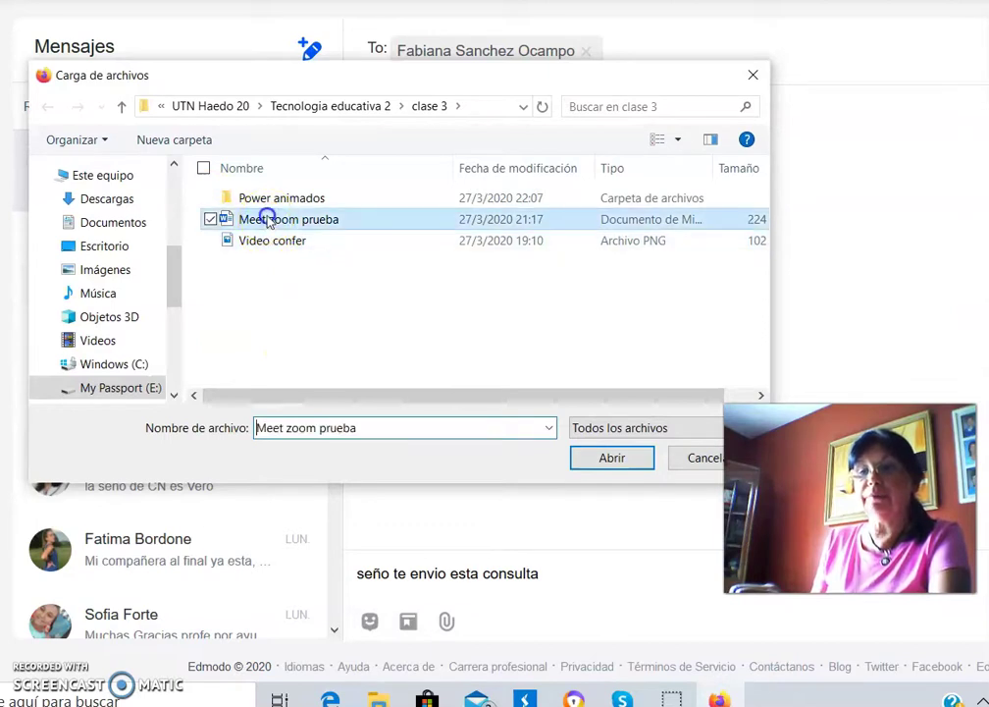
left_click(613, 458)
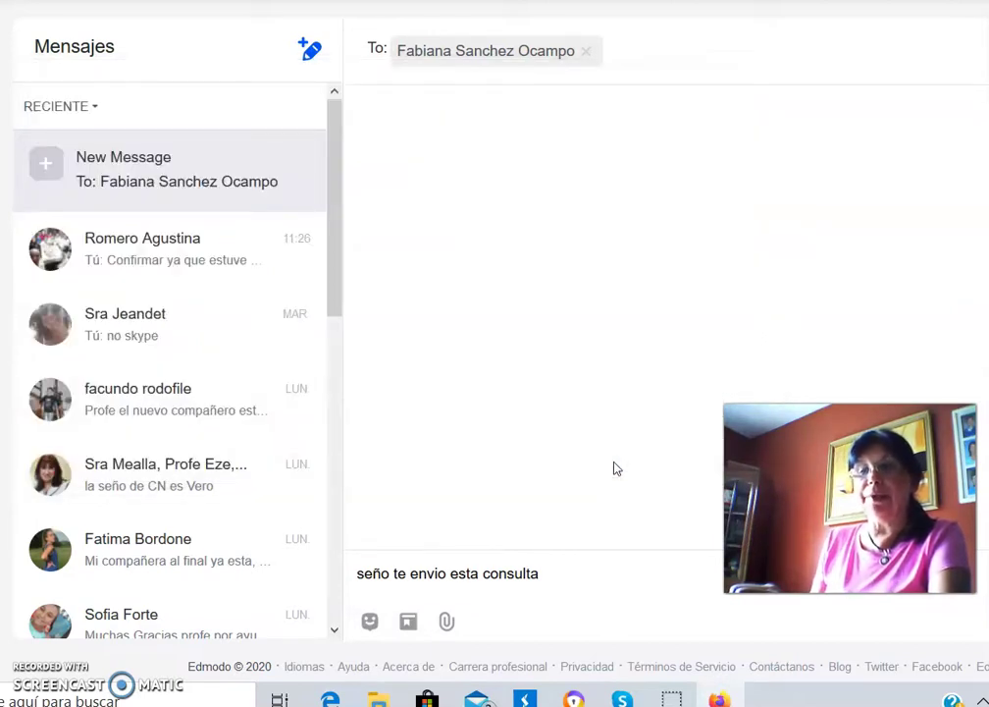